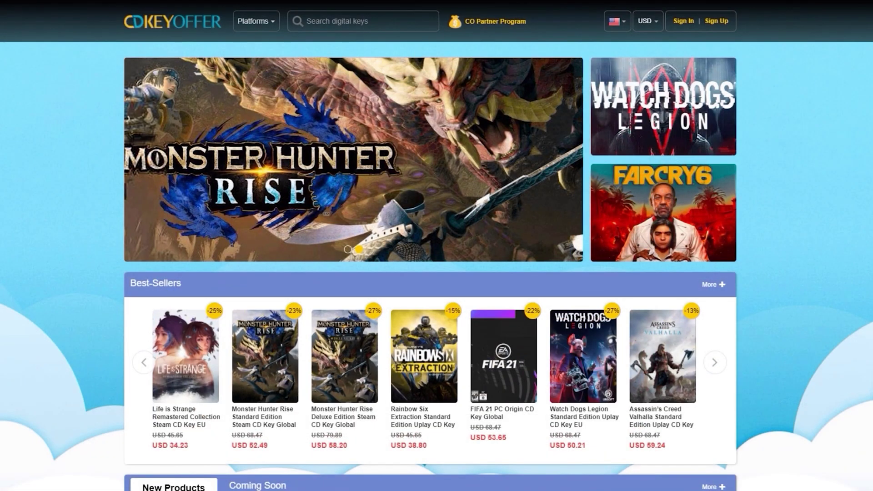
Search CDKeyOffer for 'windows 10' and open the MS Windows 10 Pro OEM product
scroll(430, 270, down, 8)
click(352, 18)
text(win)
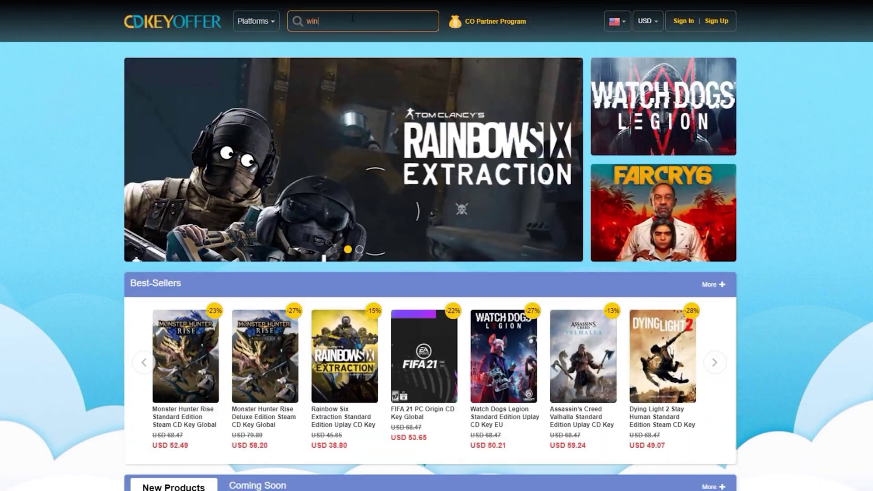
text(dows 10)
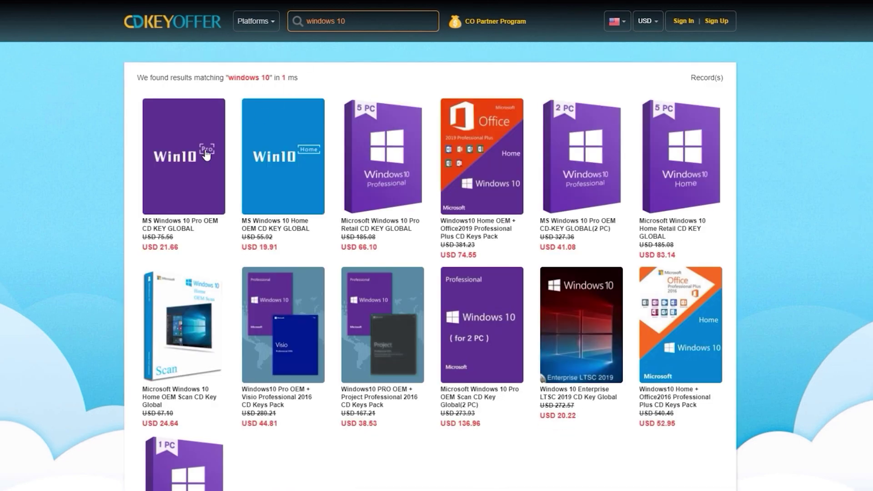
click(205, 155)
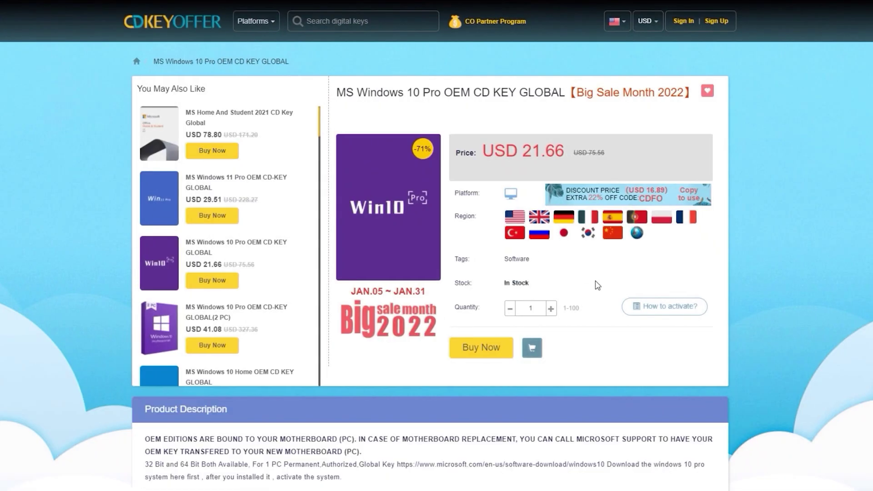
Buy the key with a promo code applied, paying the USD 15.55 order via PayPal
click(480, 349)
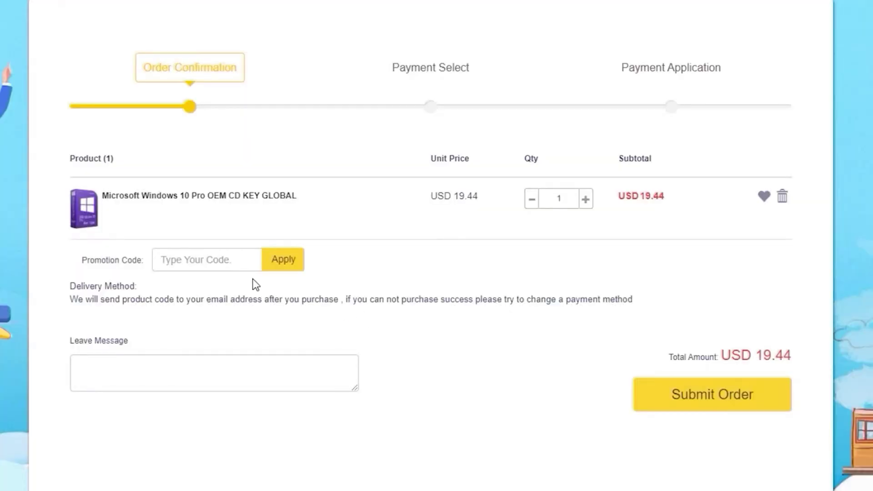
click(238, 261)
text(dood20)
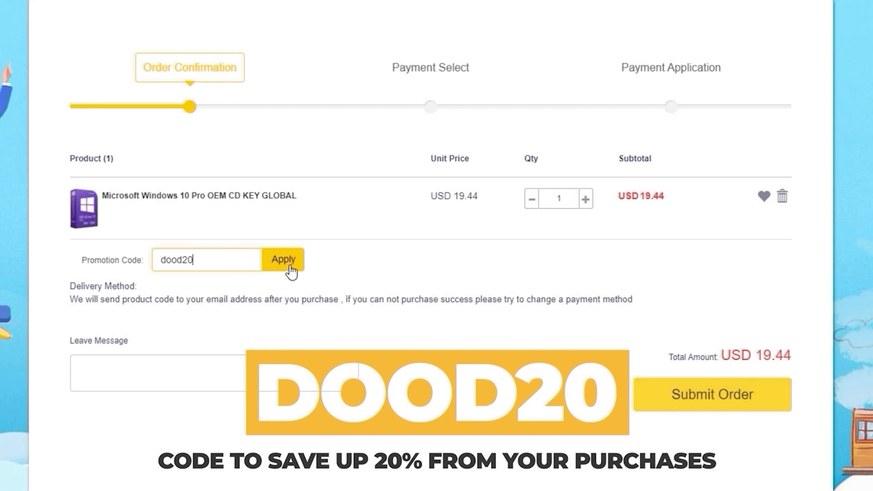
click(284, 272)
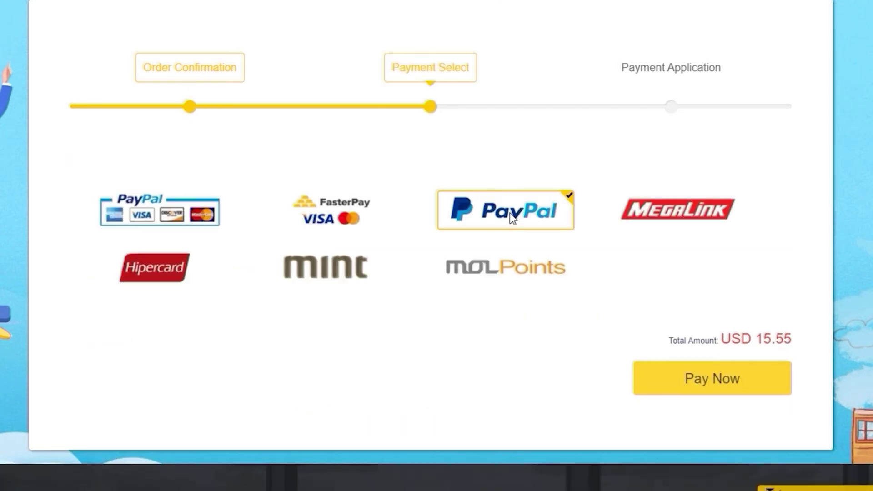
click(709, 378)
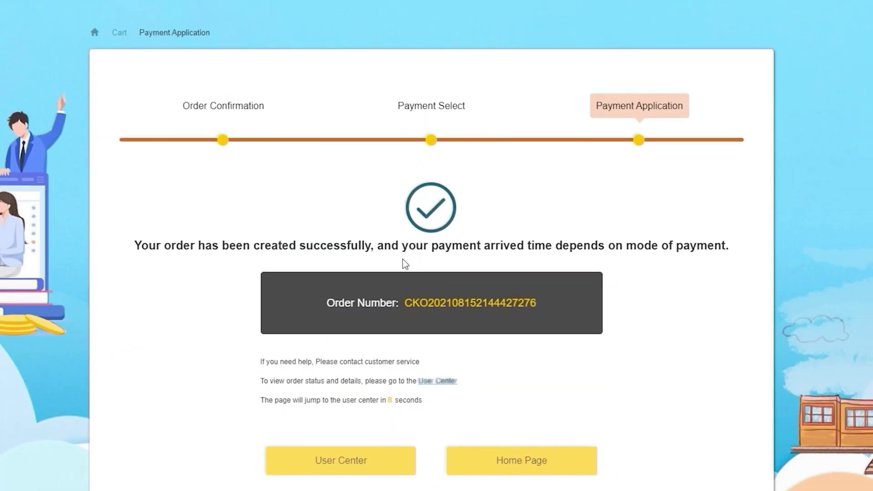
Activate Windows by pasting the purchased product key into Activation settings
scroll(404, 264, down, 2)
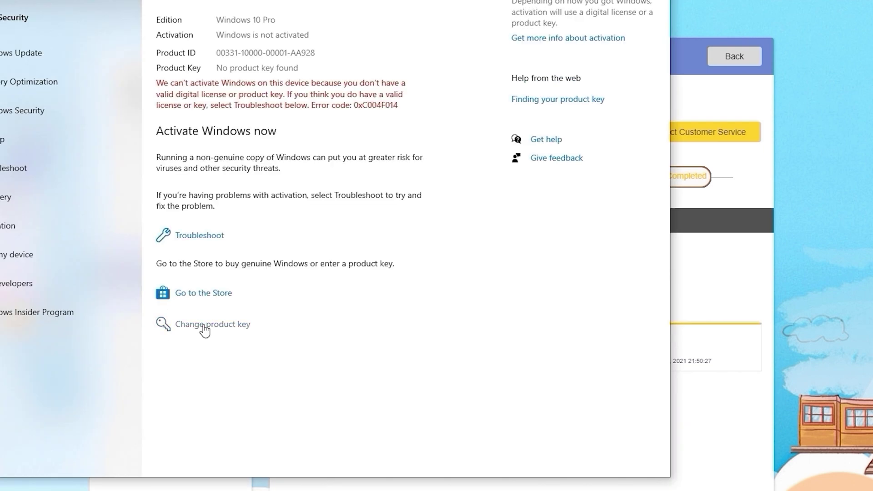
click(205, 324)
right_click(243, 216)
click(293, 226)
click(429, 269)
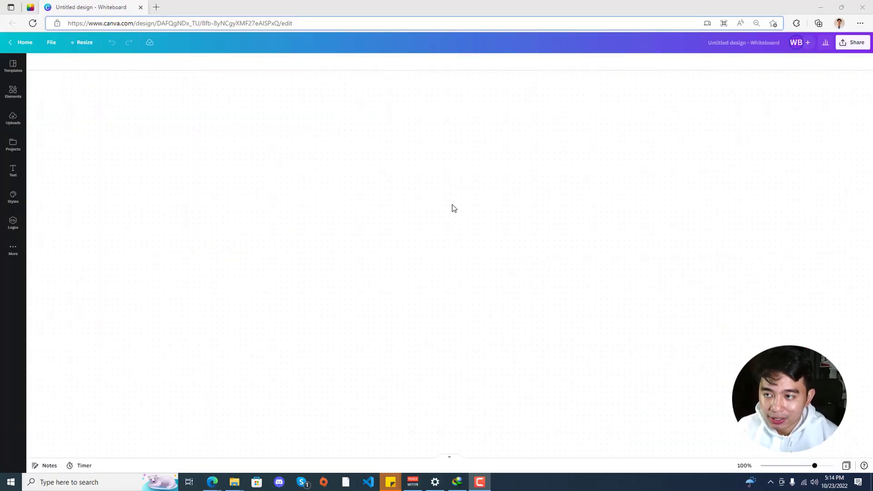
Bring the Downloads/Pineapple folder window forward and select the pineapple .jfif photo
mouse_move(234, 482)
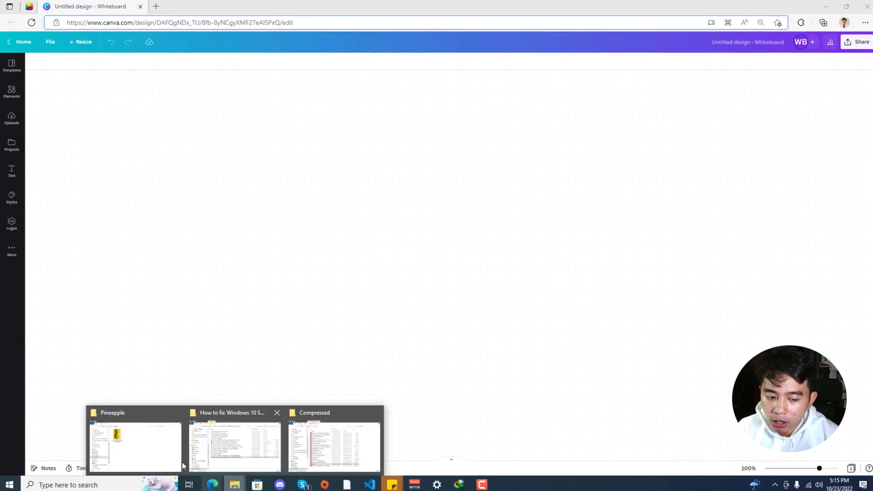
click(181, 462)
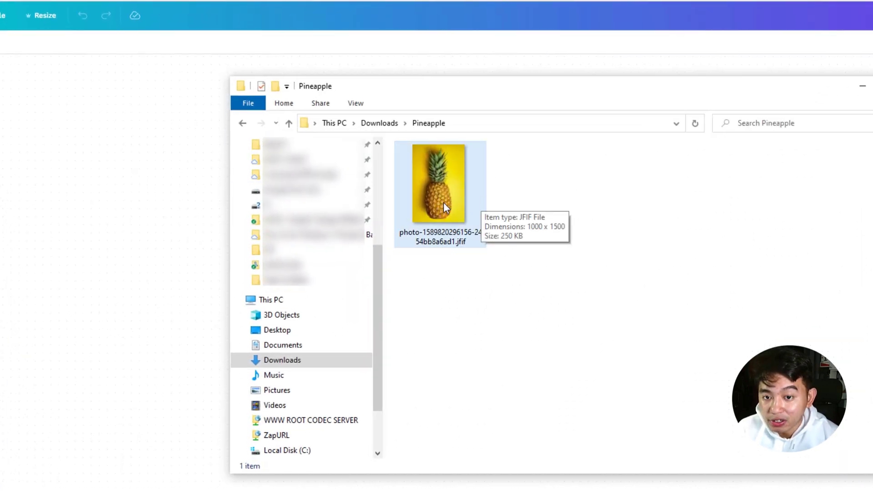
click(441, 182)
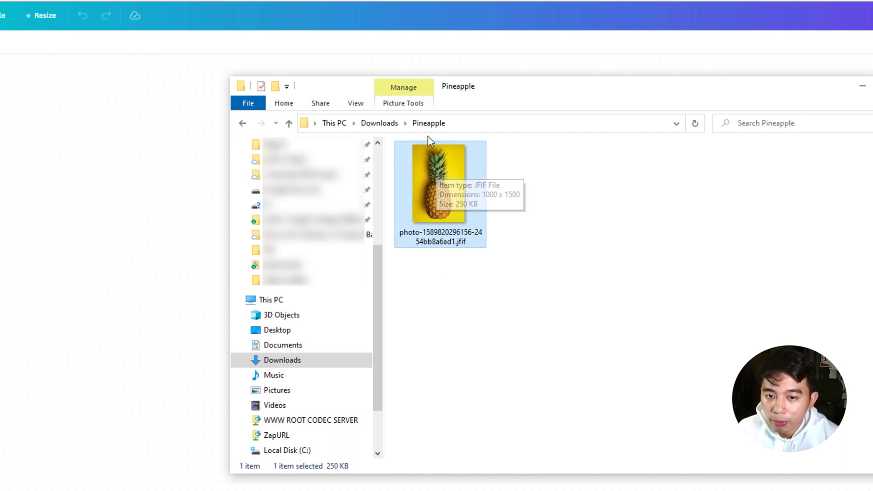
mouse_move(437, 181)
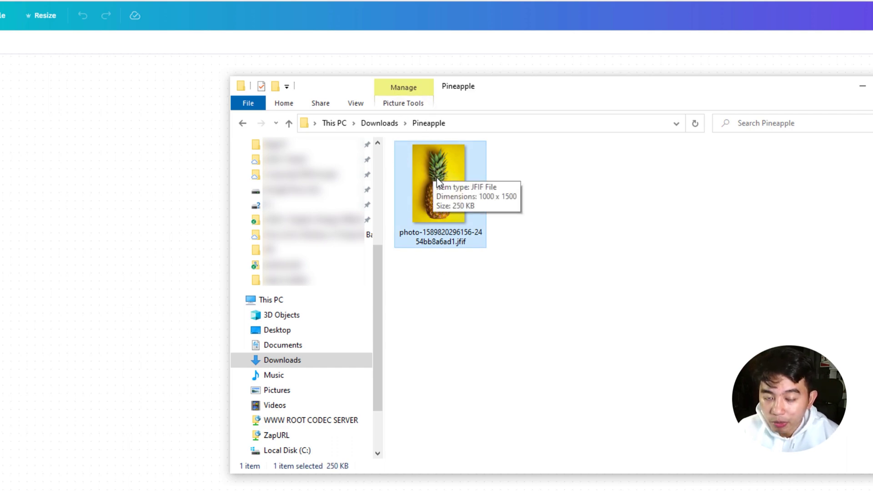
Drop the pineapple photo onto the Canva whiteboard and run Background Remover from Edit image
drag(450, 210, 173, 304)
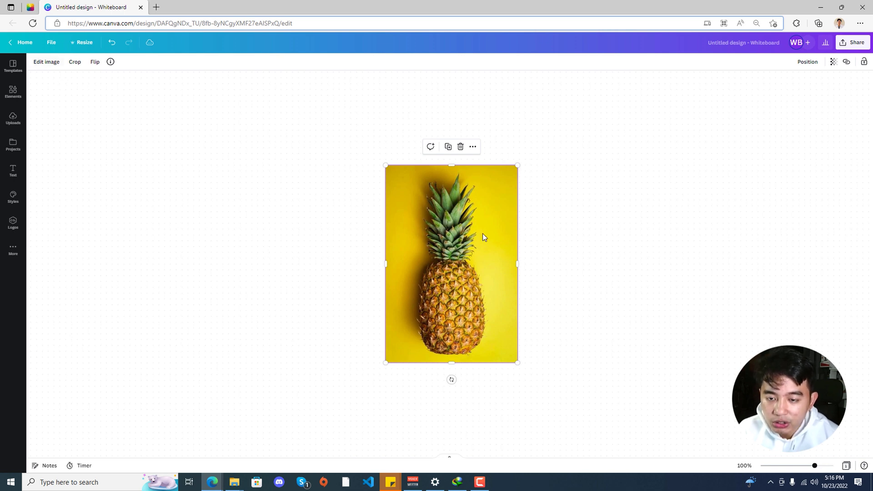
click(48, 64)
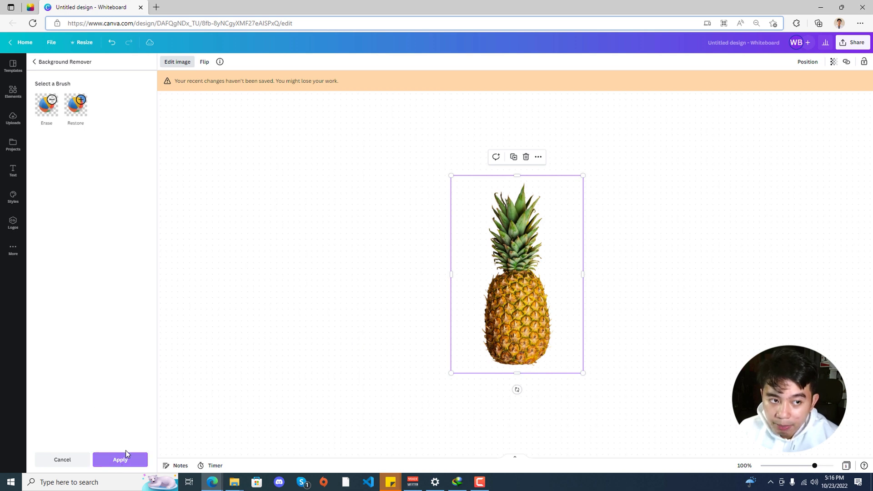
click(79, 109)
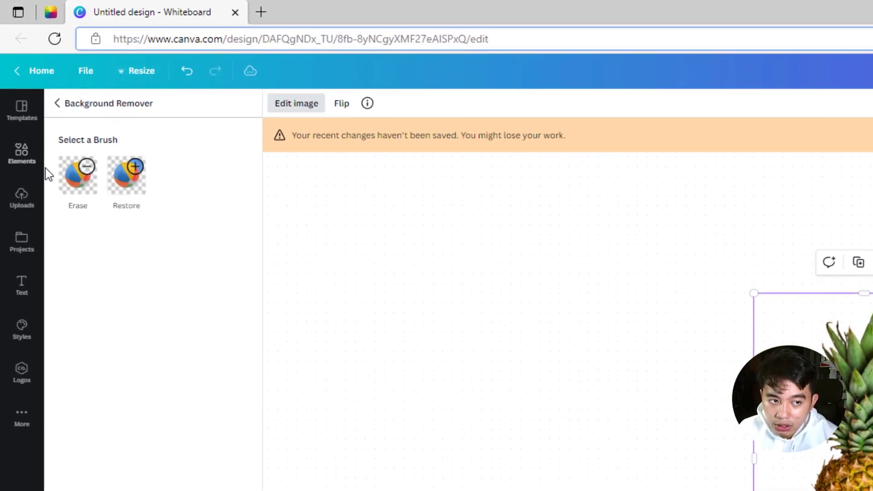
Restore background beside the pineapple crown, then erase the yellow patch to its right
click(130, 184)
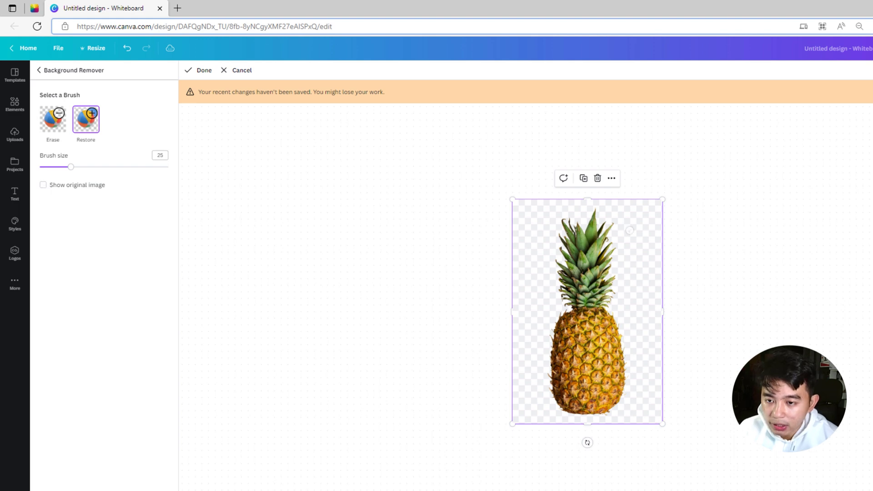
mouse_move(634, 251)
mouse_down()
mouse_move(633, 224)
mouse_move(644, 258)
mouse_move(637, 224)
mouse_move(647, 244)
mouse_up()
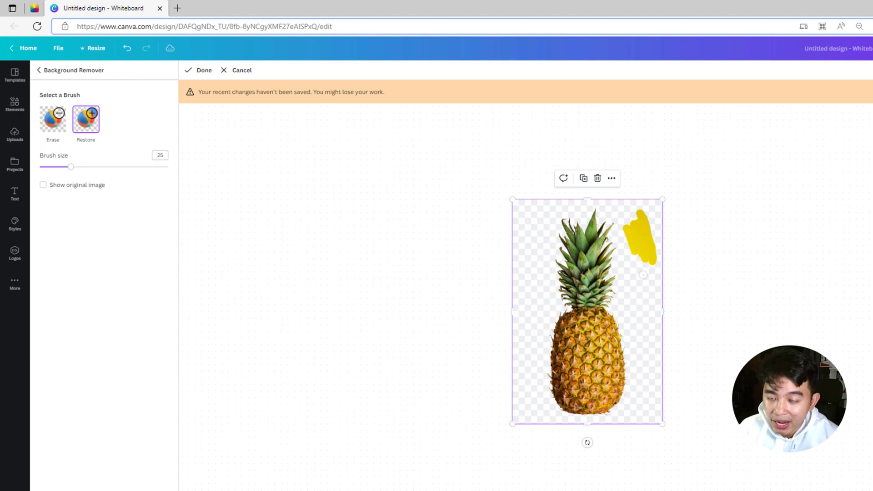
click(54, 128)
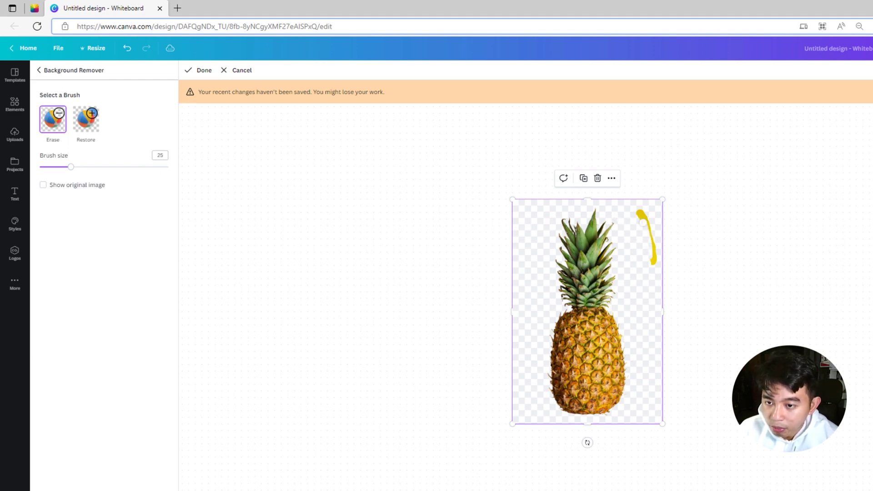
drag(656, 258, 655, 251)
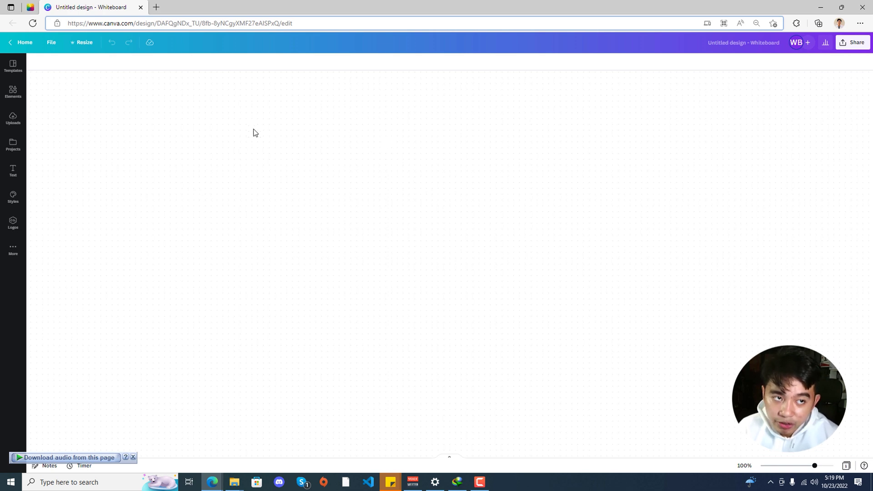
Switch to the Fotor Remove Image Background page in the browser
click(30, 7)
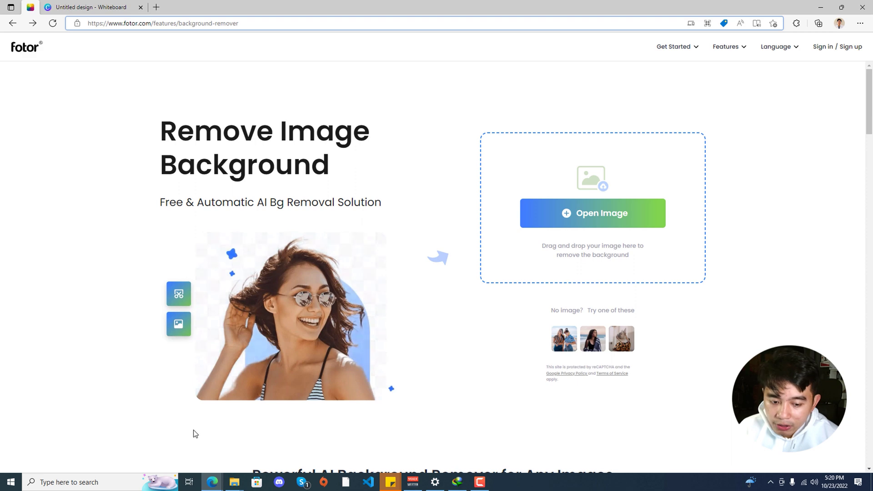
Upload the pineapple photo from File Explorer to Fotor and open its Retain/Erase editor
mouse_move(228, 482)
click(124, 465)
drag(362, 182, 479, 220)
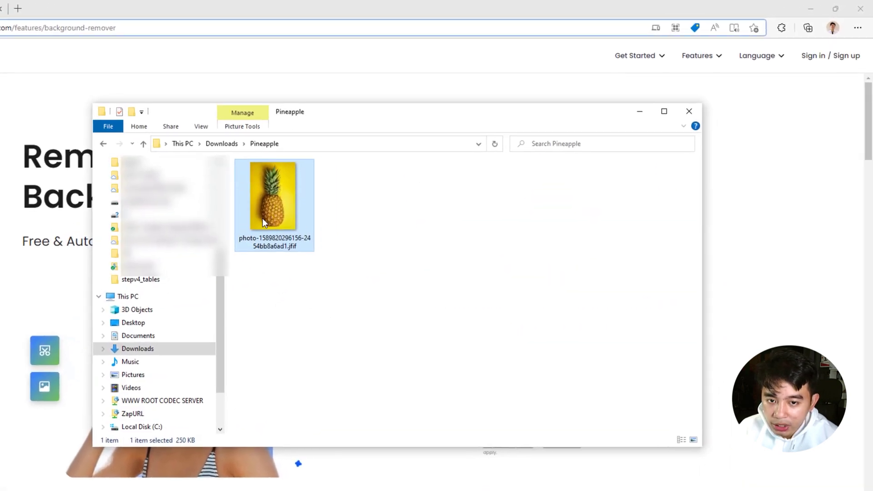
drag(402, 264, 491, 238)
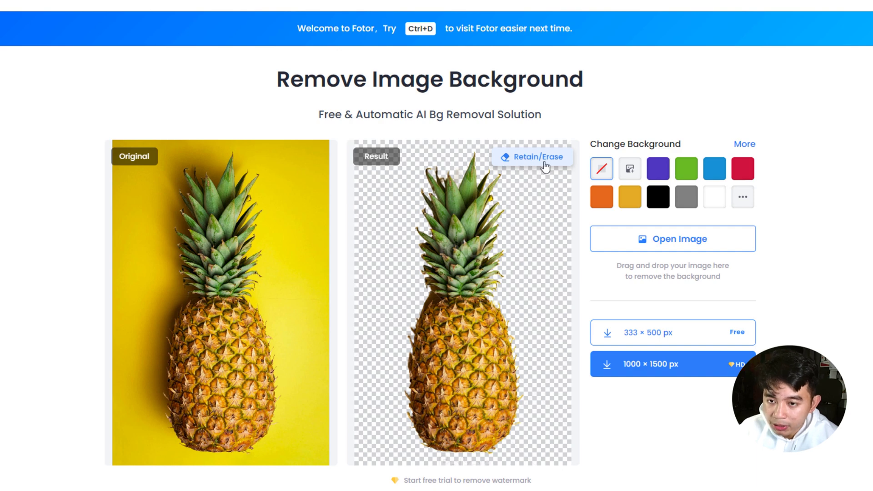
click(530, 167)
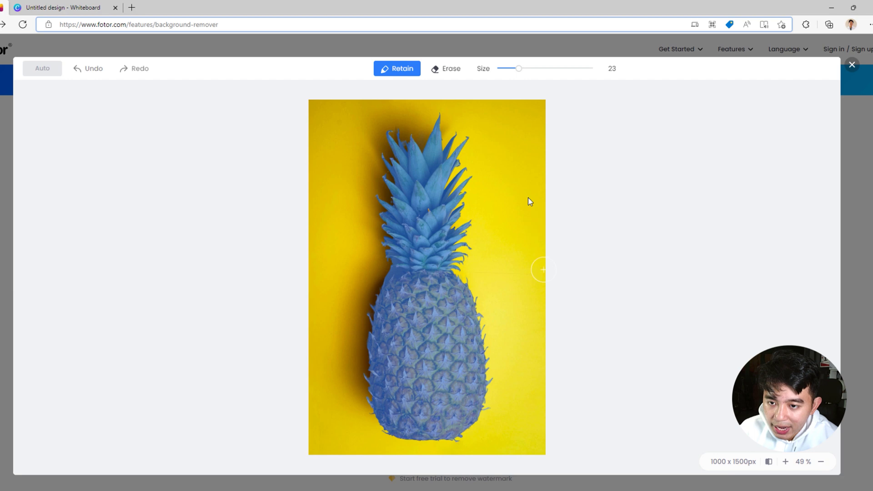
Set the touch-up brush to Erase, then download the free 333 × 500 px result
click(446, 69)
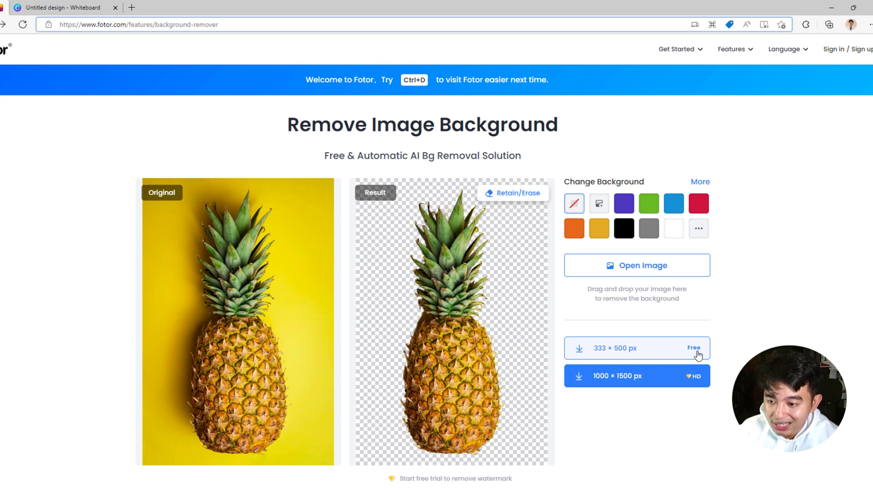
click(607, 357)
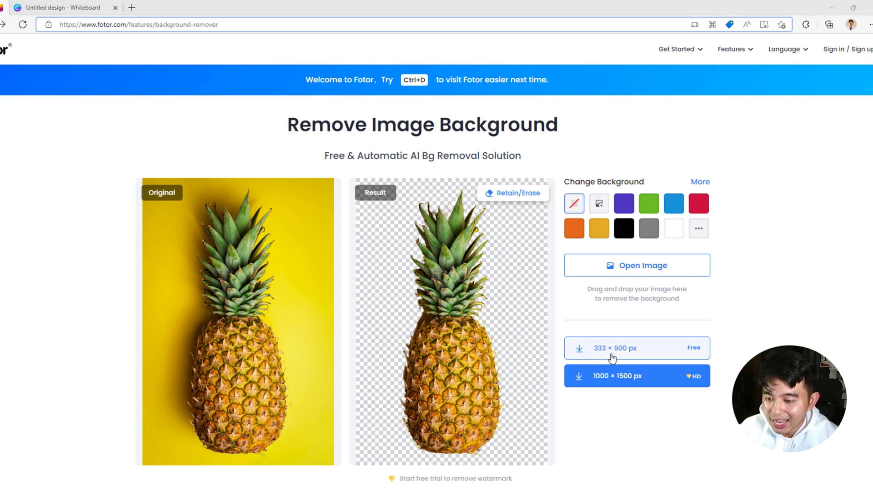
click(578, 353)
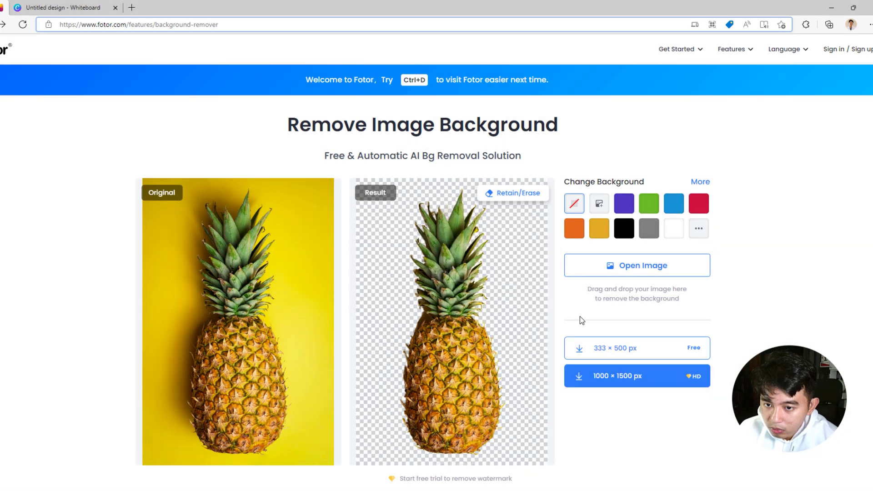
Locate the downloaded pineapple PNG in Downloads and drag it onto the Canva whiteboard
click(796, 63)
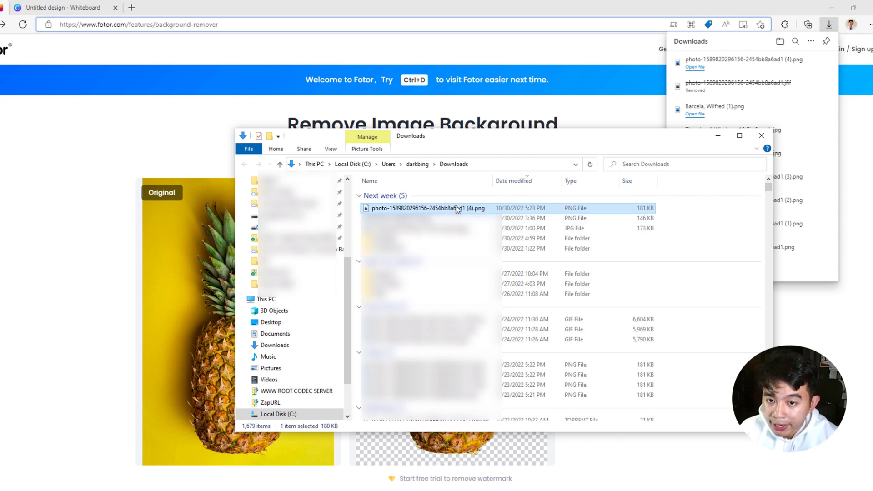
click(44, 5)
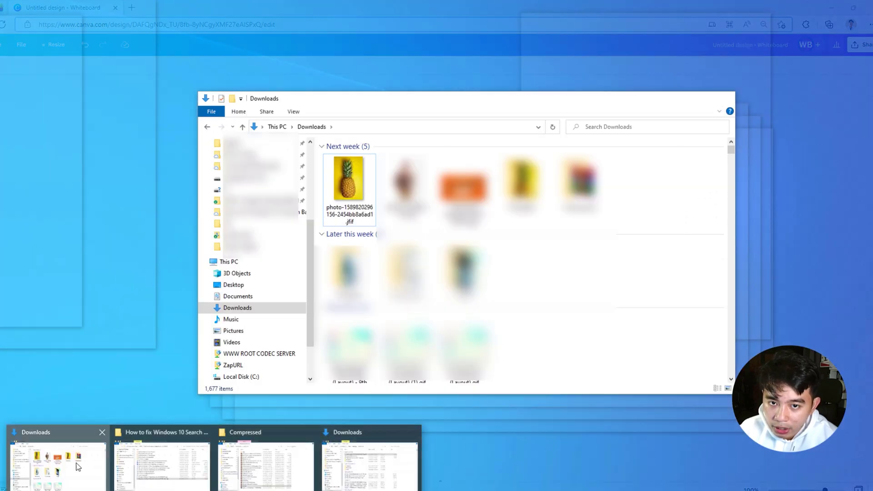
click(77, 465)
drag(339, 168, 624, 272)
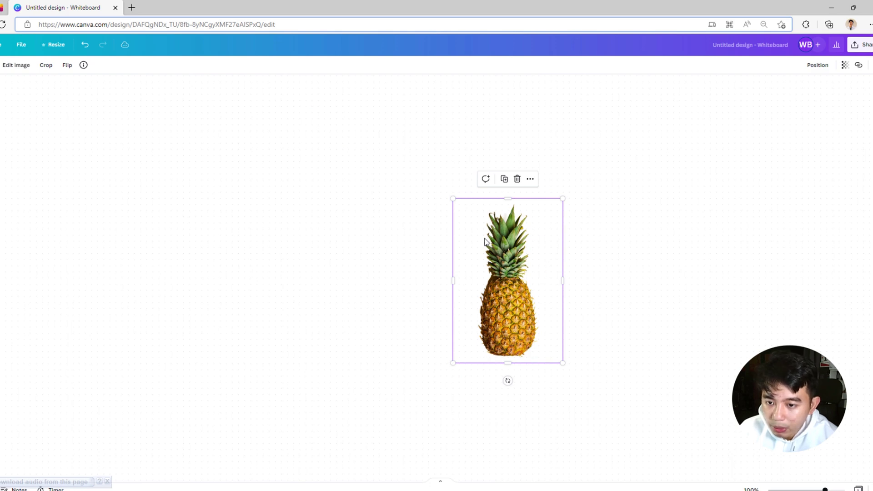
Enlarge the pineapple image and move it left and down on the whiteboard
drag(453, 199, 323, 111)
drag(464, 223, 333, 288)
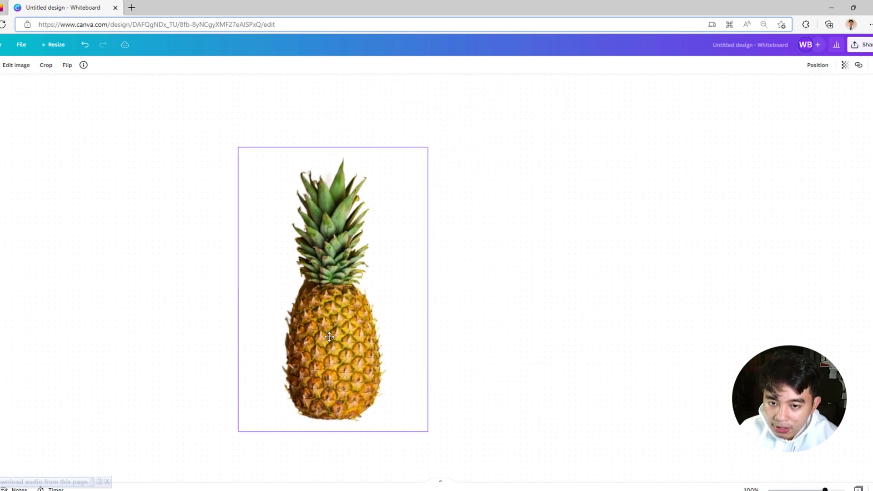
click(641, 262)
Add an 'Add a heading' text, send it one layer backward, and overlap the pineapple across it
click(1, 182)
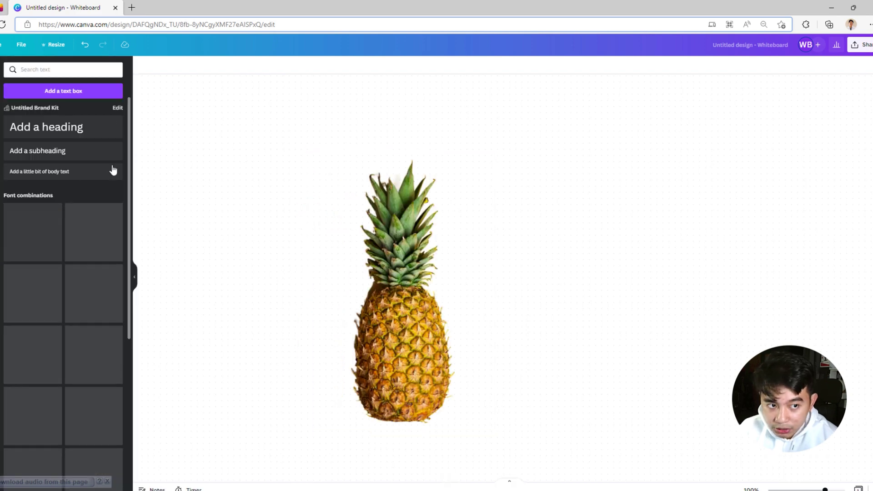
drag(38, 133, 507, 313)
click(482, 318)
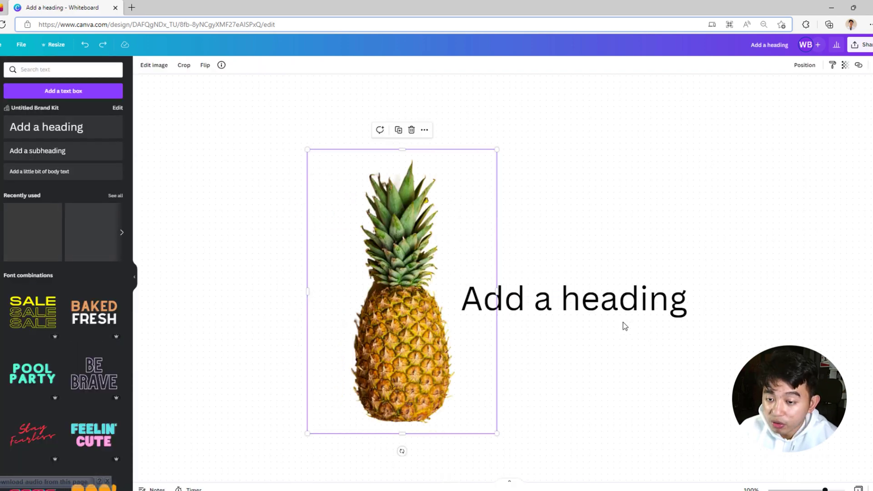
drag(612, 317, 588, 292)
right_click(587, 287)
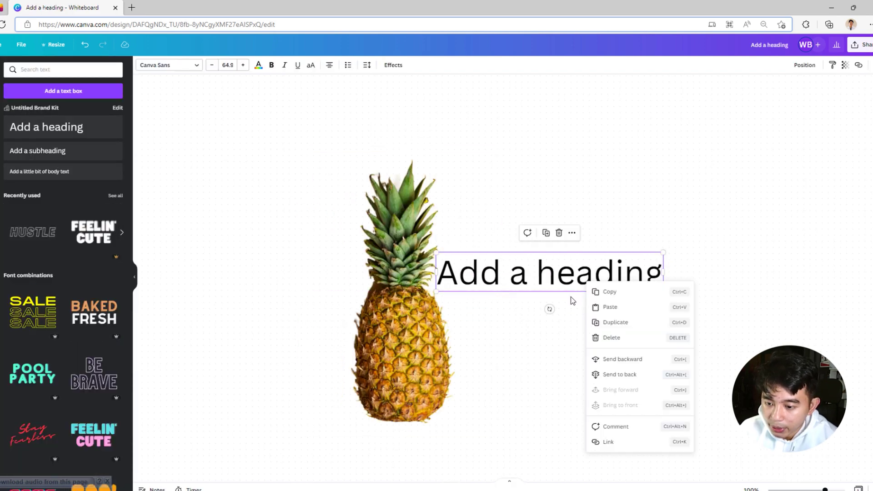
click(621, 359)
click(413, 328)
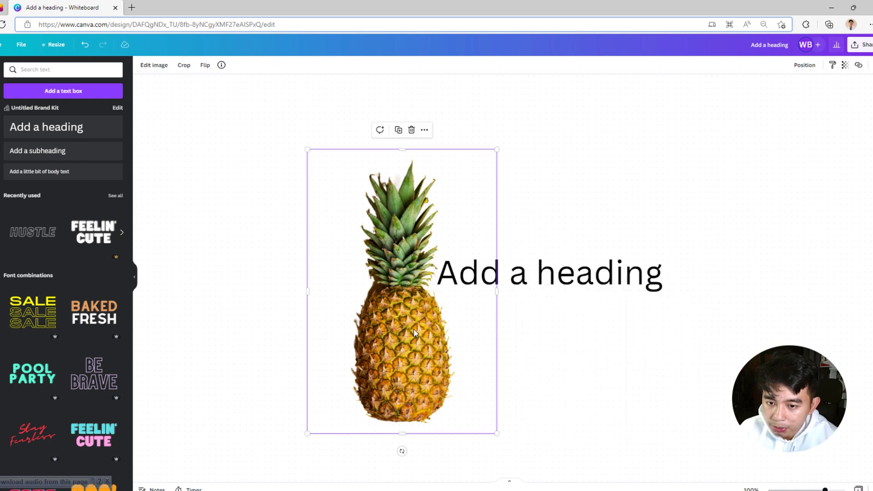
drag(413, 329, 445, 329)
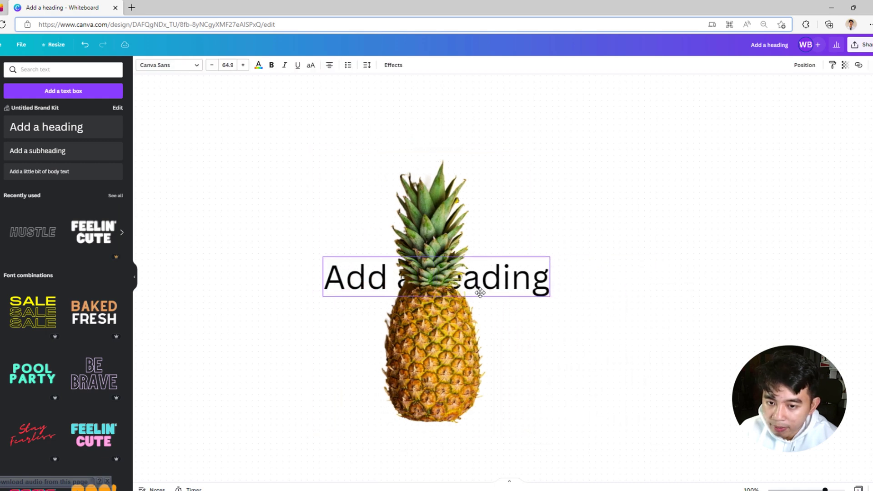